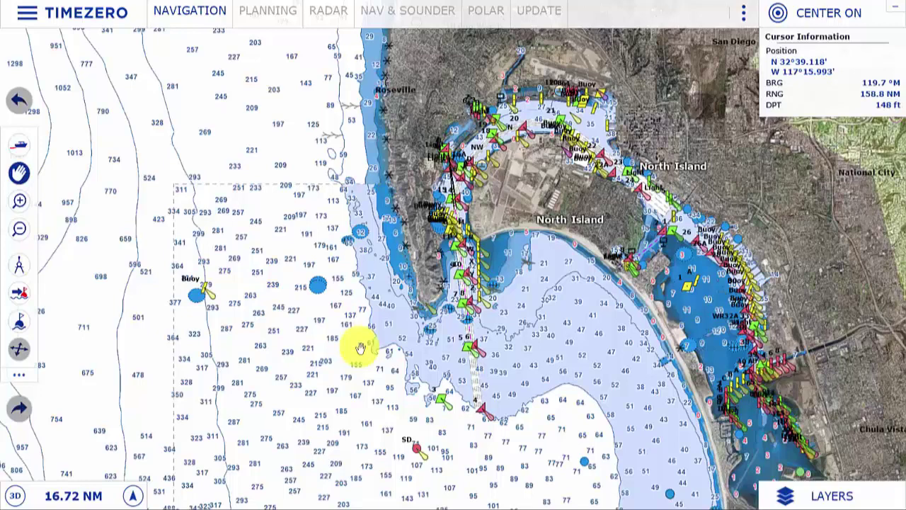
# Step: Hide and then restore the on-screen controls over the San Diego chart
pyautogui.click(360, 348)
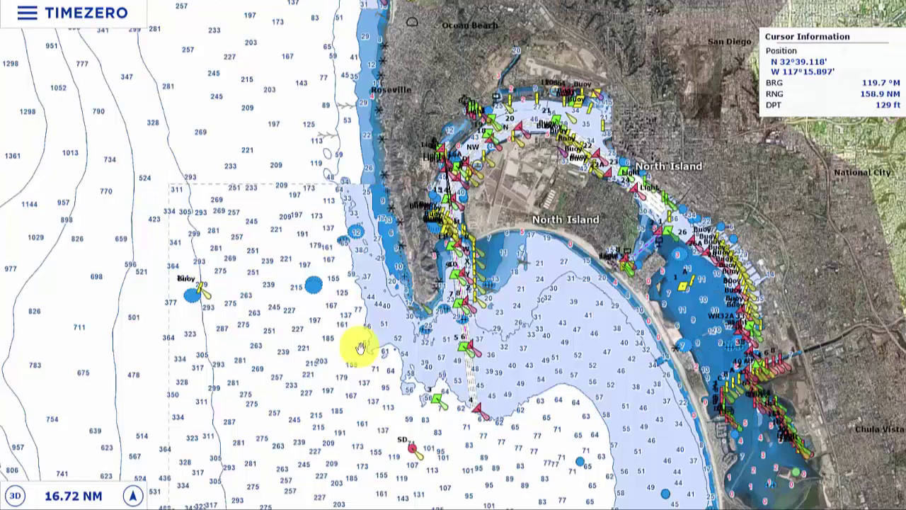
pyautogui.click(360, 348)
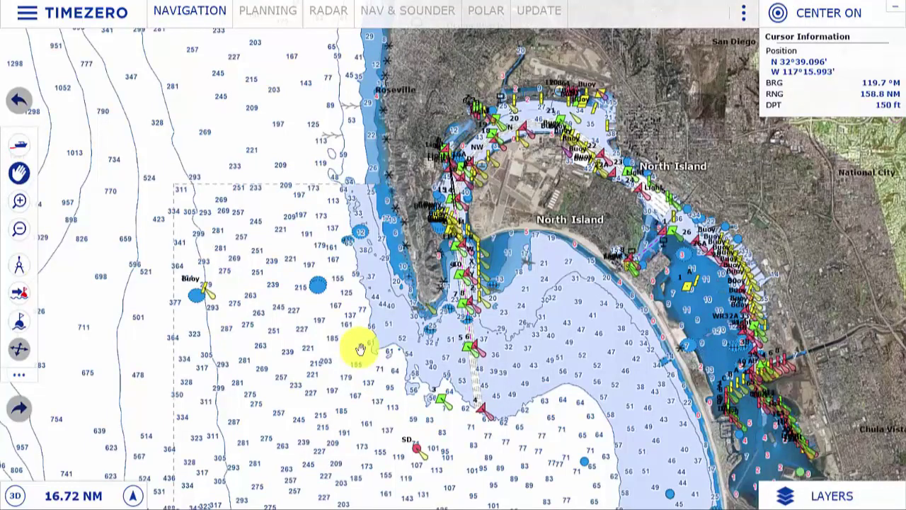
pyautogui.click(360, 348)
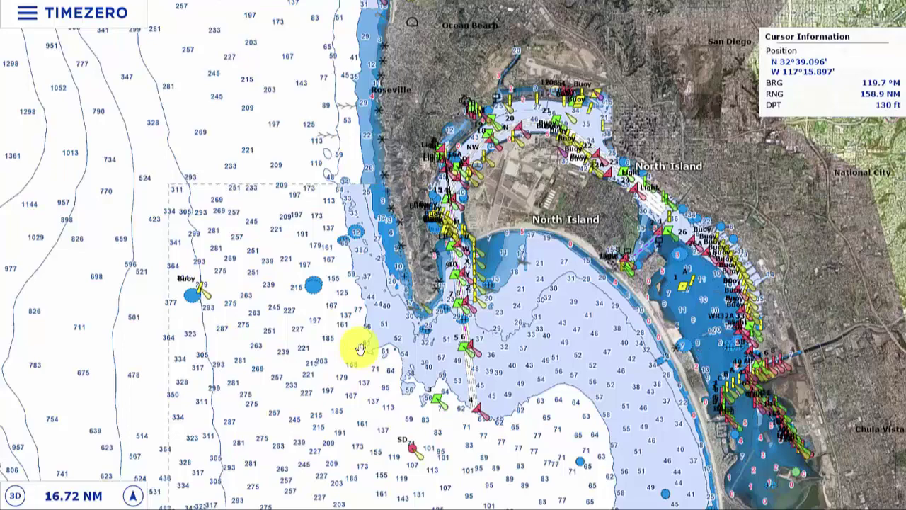
pyautogui.click(513, 382)
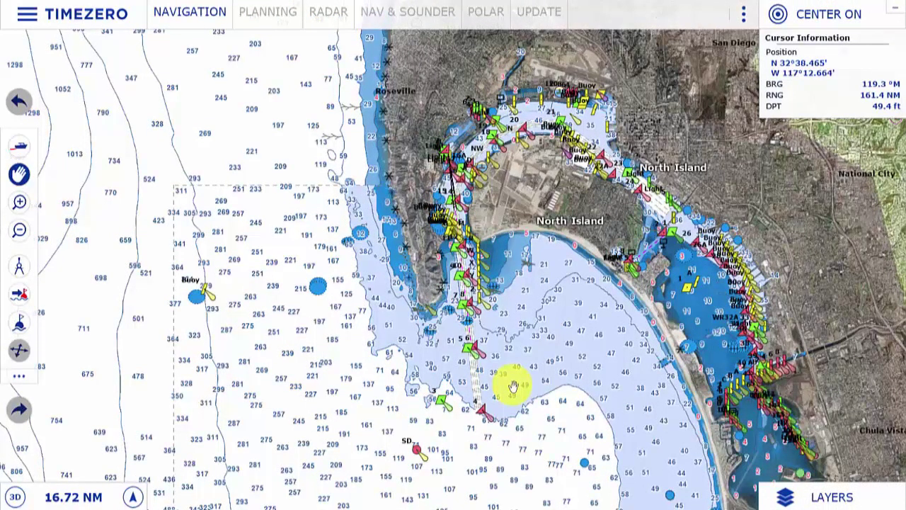
# Step: Switch the chart to MM3D Raster and pan around the Point Loma entrance channel
pyautogui.click(787, 500)
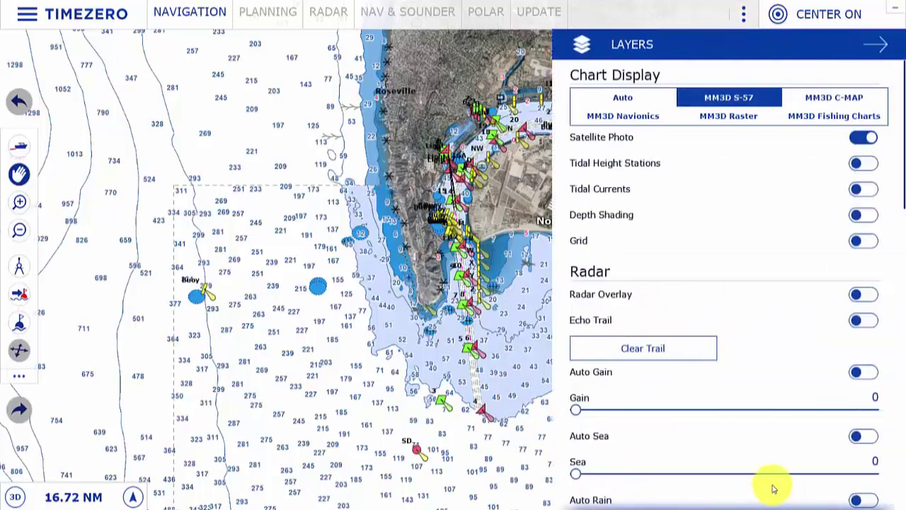
pyautogui.click(733, 120)
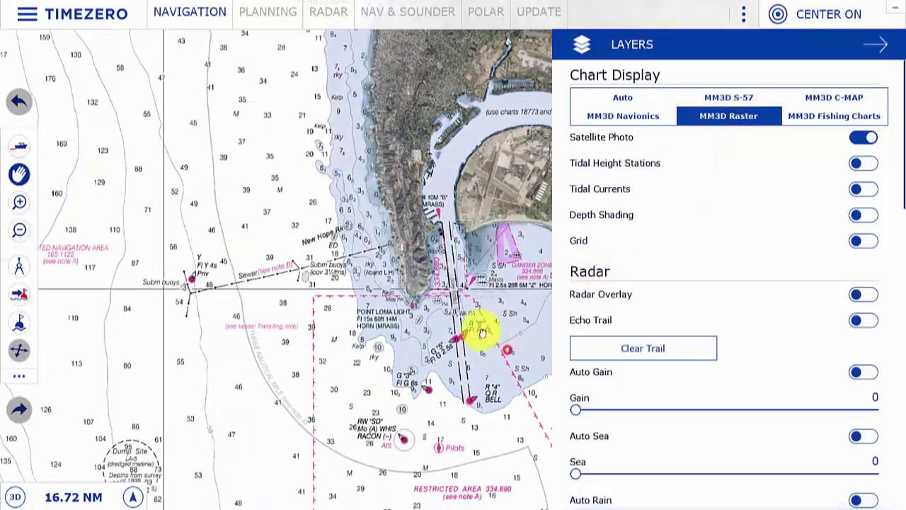
pyautogui.moveTo(482, 332); pyautogui.dragTo(267, 296)
pyautogui.scroll(3, 233, 192)
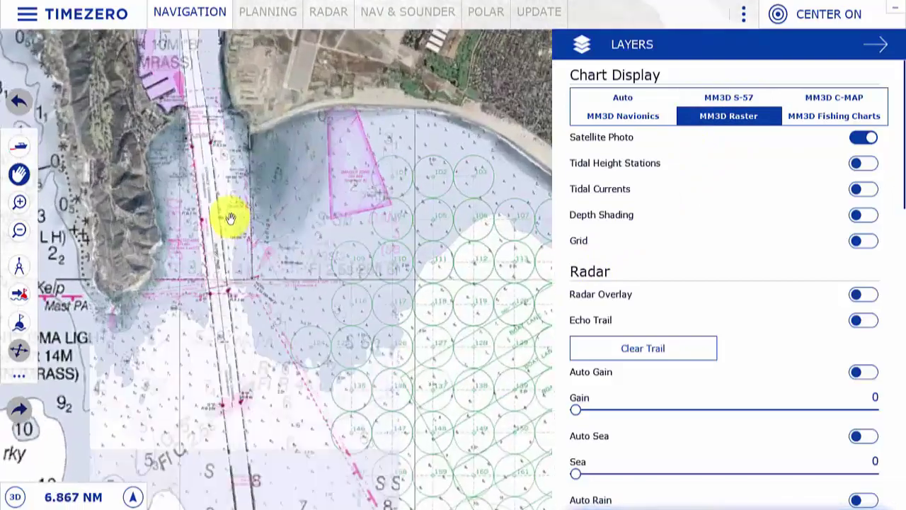
pyautogui.scroll(2, 230, 218)
pyautogui.moveTo(202, 135); pyautogui.dragTo(283, 121)
pyautogui.moveTo(236, 445); pyautogui.dragTo(360, 393)
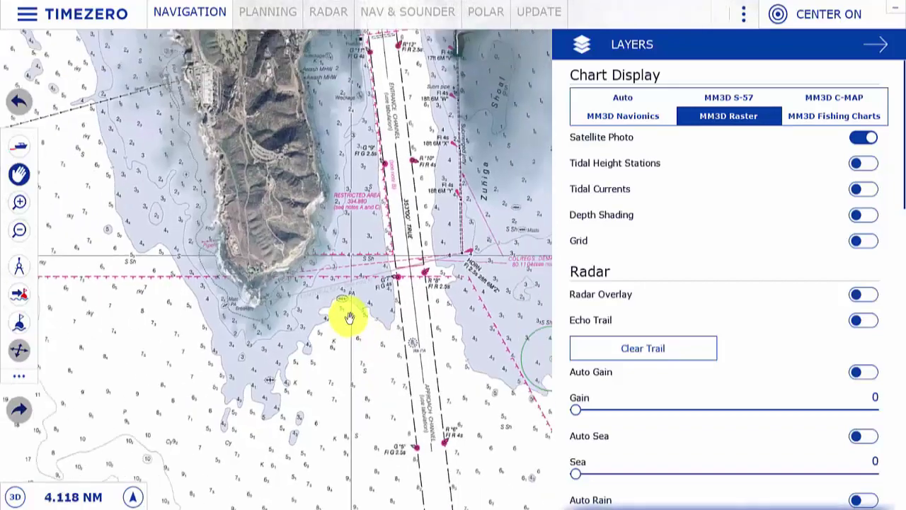
pyautogui.scroll(-4, 349, 318)
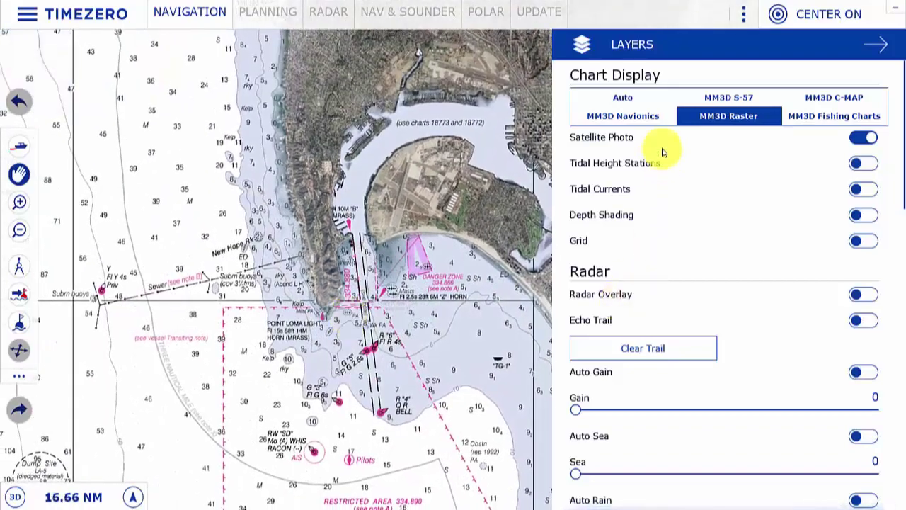
# Step: Switch the chart to MM3D Navionics and pan south along the Baja coast
pyautogui.click(624, 118)
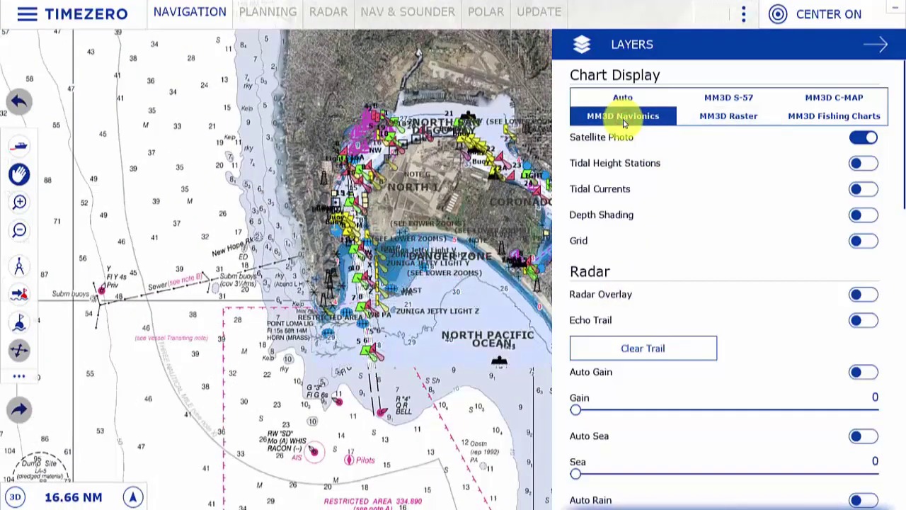
pyautogui.scroll(-3, 277, 334)
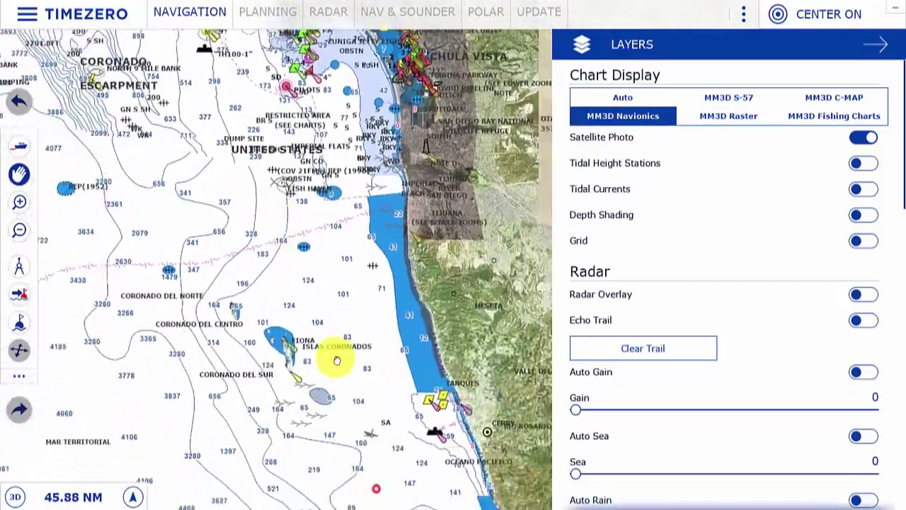
pyautogui.moveTo(337, 361); pyautogui.dragTo(353, 404)
pyautogui.moveTo(457, 487); pyautogui.dragTo(293, 226)
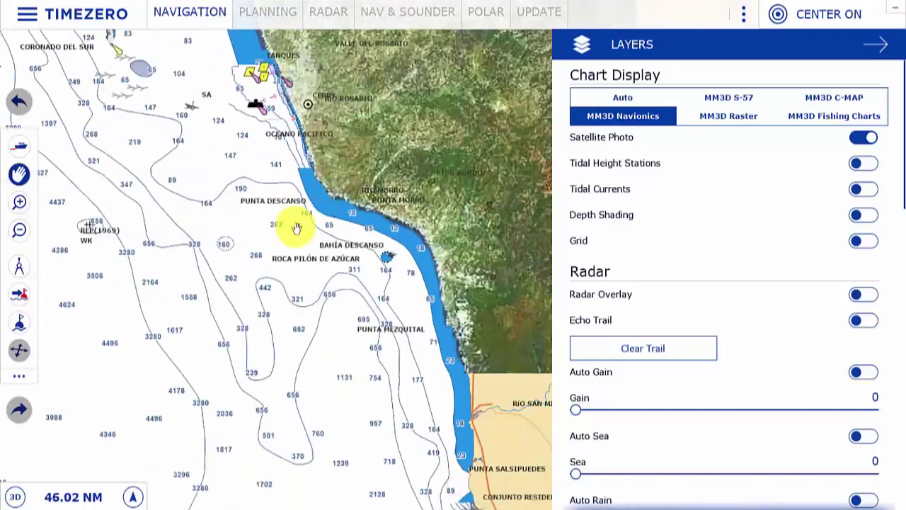
pyautogui.scroll(-5, 297, 232)
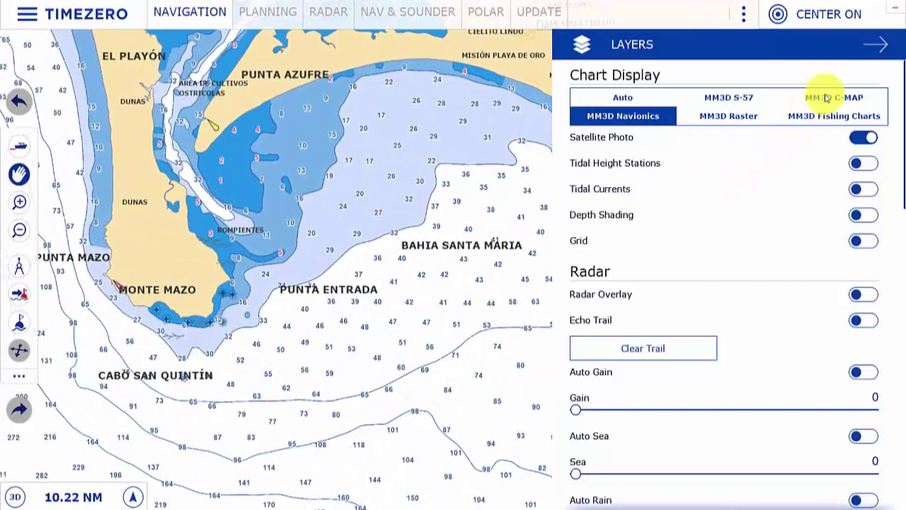
# Step: Switch to MM3D C-MAP and pan north past Rosarito to San Diego Bay and Coronado
pyautogui.click(827, 100)
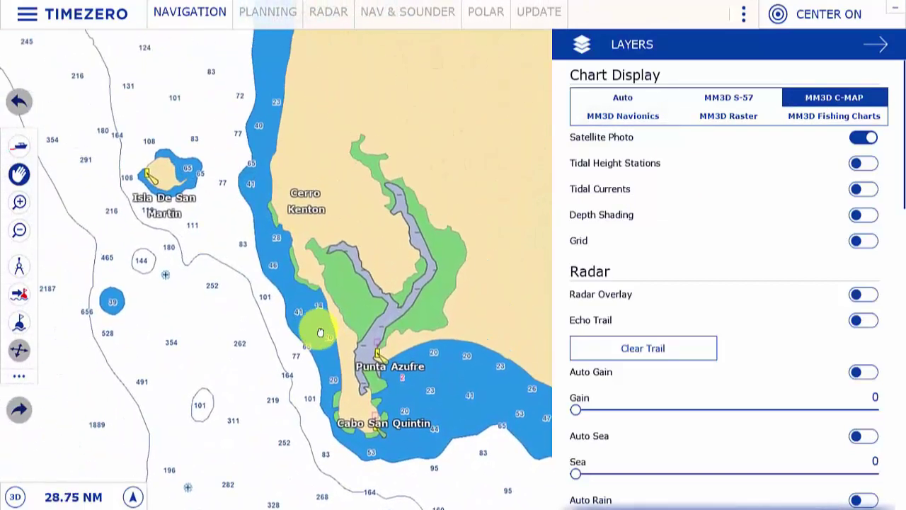
pyautogui.scroll(-5, 321, 331)
pyautogui.moveTo(212, 106); pyautogui.dragTo(240, 255)
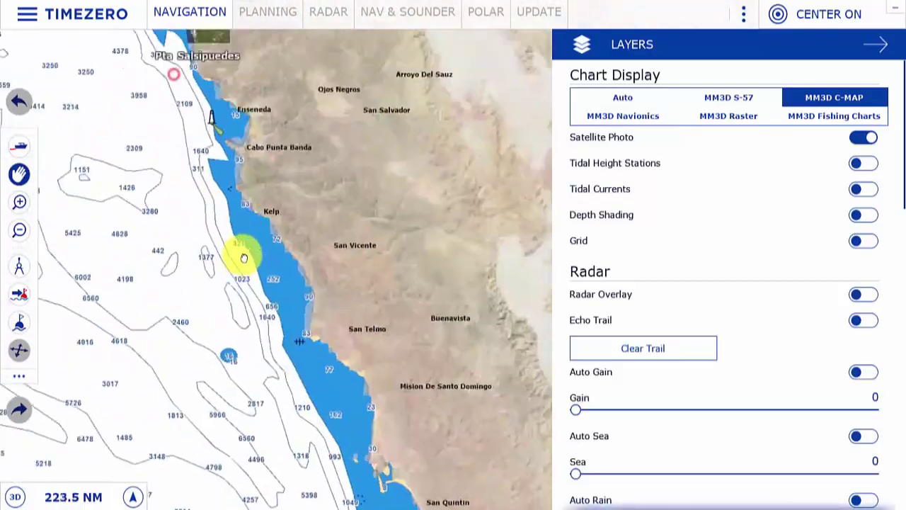
pyautogui.scroll(3, 253, 177)
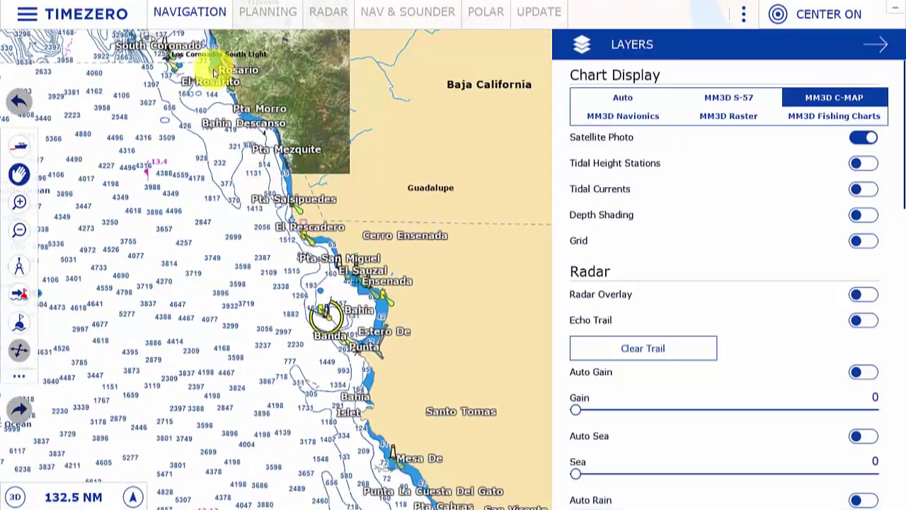
pyautogui.scroll(5, 211, 77)
pyautogui.moveTo(217, 24); pyautogui.dragTo(319, 299)
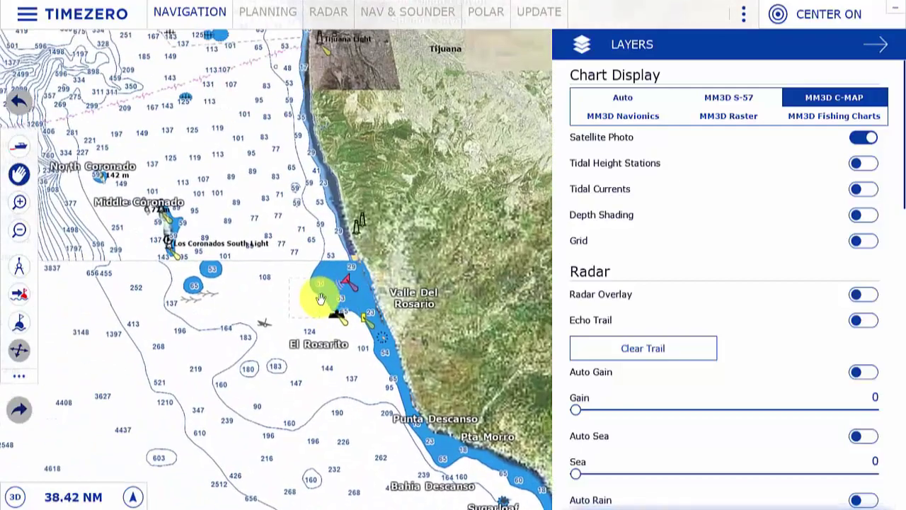
pyautogui.moveTo(238, 99); pyautogui.dragTo(271, 370)
pyautogui.scroll(4, 211, 204)
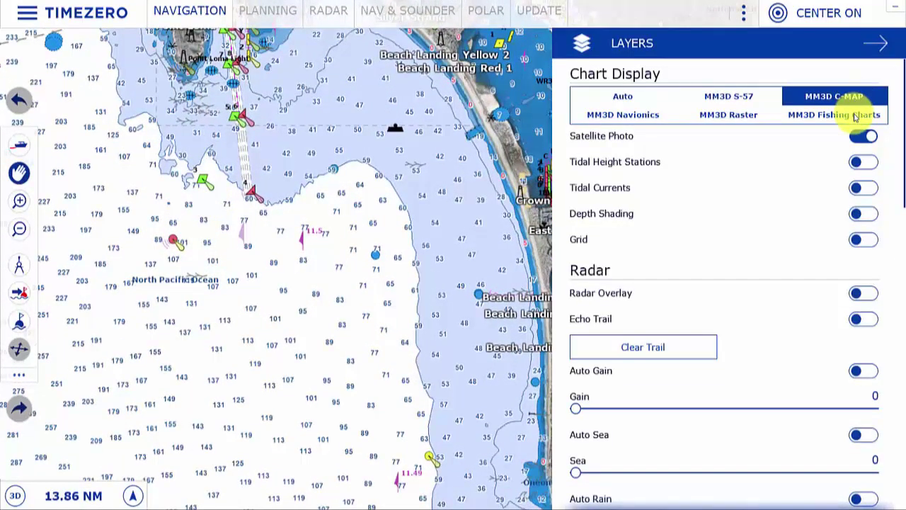
# Step: Switch to MM3D Fishing Charts and view the offshore canyons in tilted 3D perspective
pyautogui.click(855, 115)
pyautogui.scroll(-5, 366, 248)
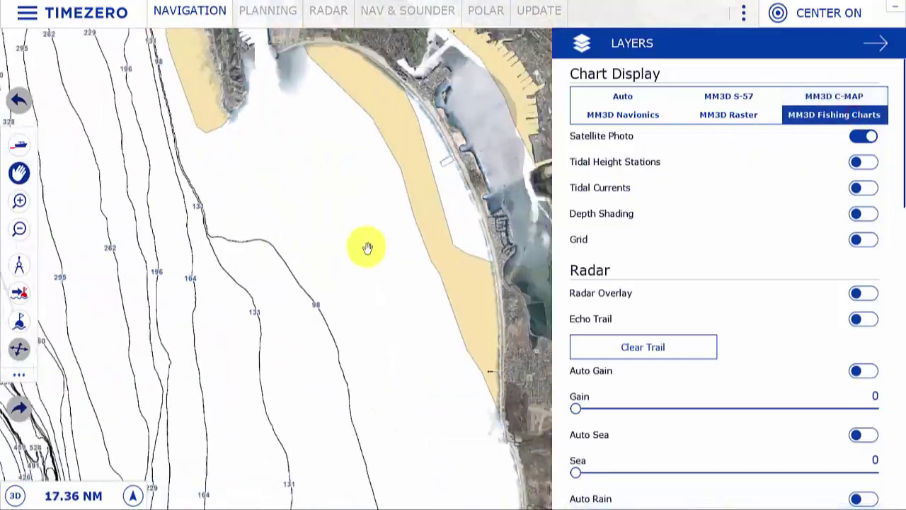
pyautogui.scroll(-2, 367, 251)
pyautogui.moveTo(111, 376); pyautogui.dragTo(327, 317)
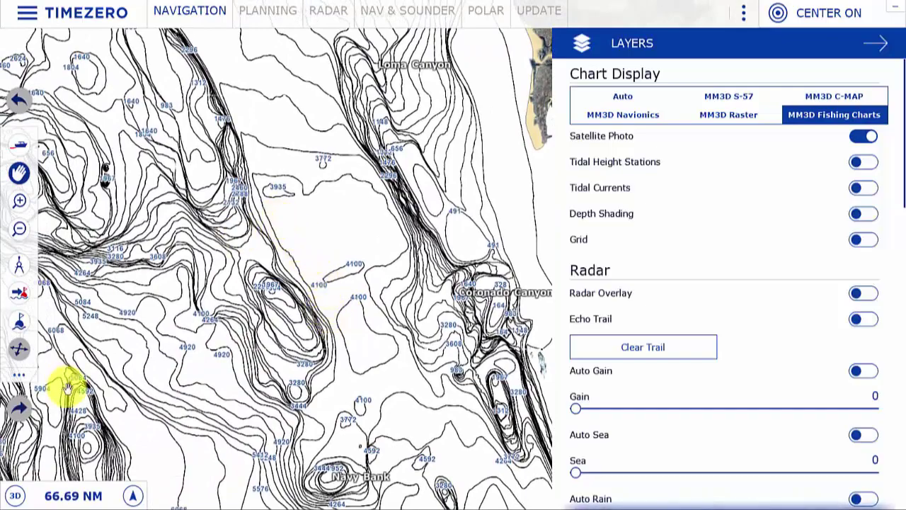
pyautogui.click(16, 496)
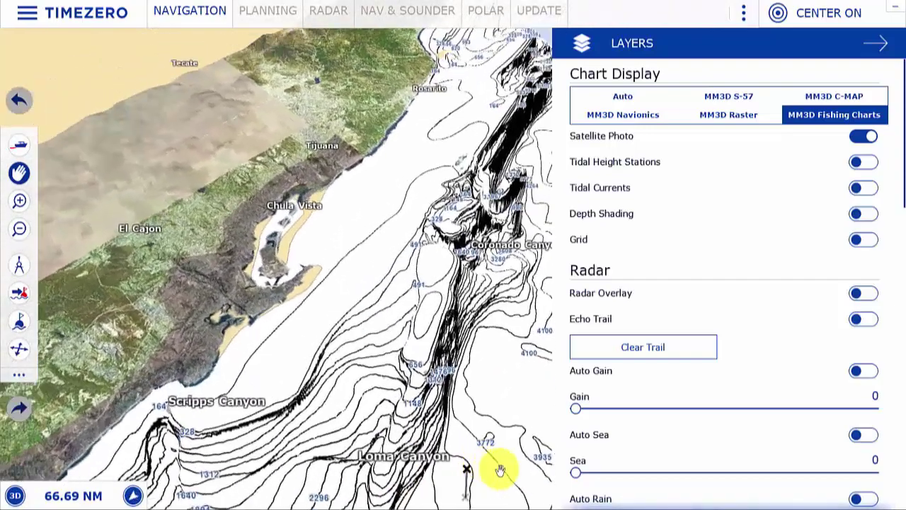
pyautogui.moveTo(527, 459); pyautogui.dragTo(429, 314)
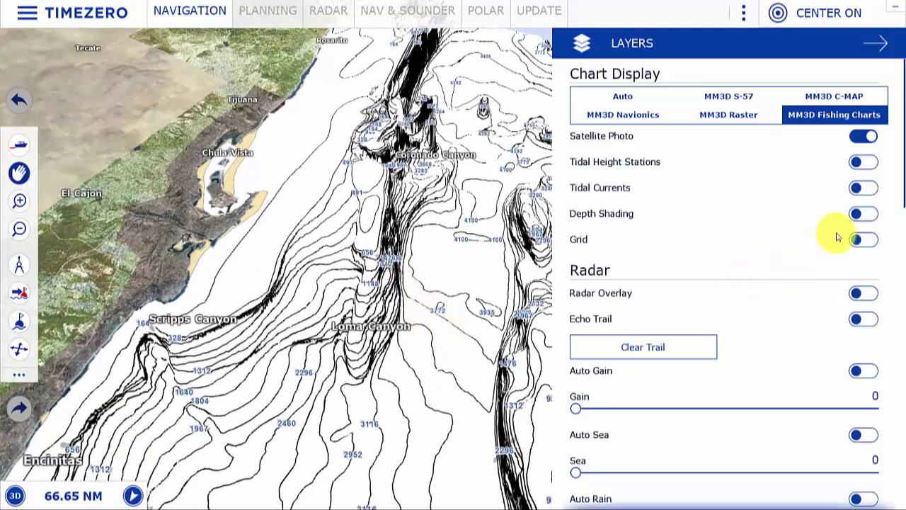
# Step: Turn on depth shading and pan, rotate and tilt the shaded 3D chart over the canyons
pyautogui.click(873, 214)
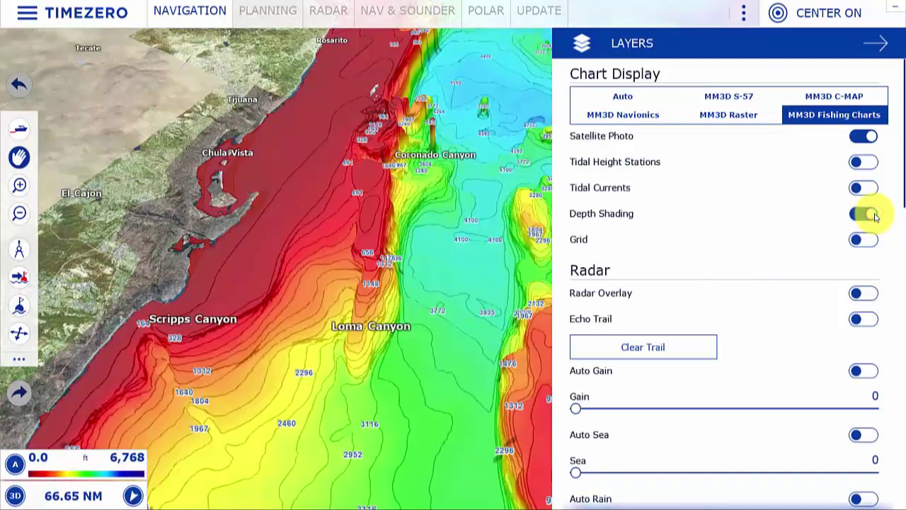
pyautogui.moveTo(443, 411); pyautogui.dragTo(370, 251)
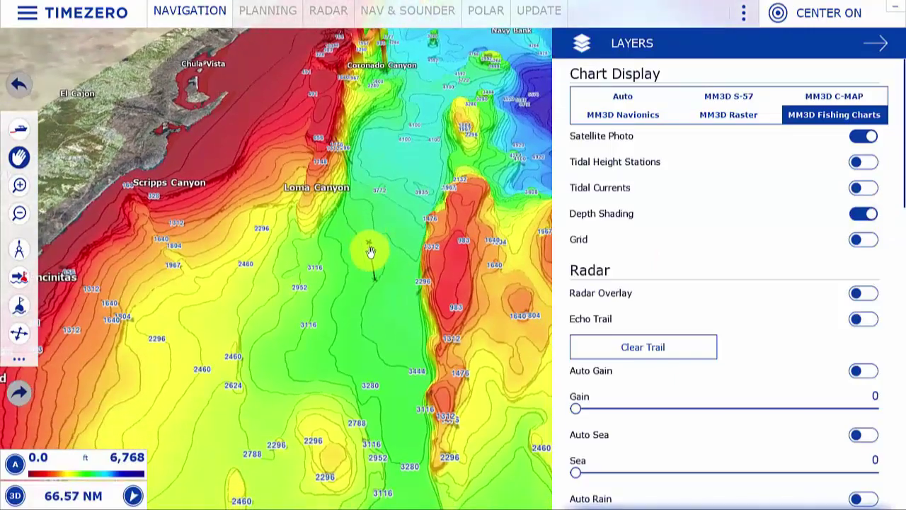
pyautogui.moveTo(459, 307); pyautogui.dragTo(368, 283)
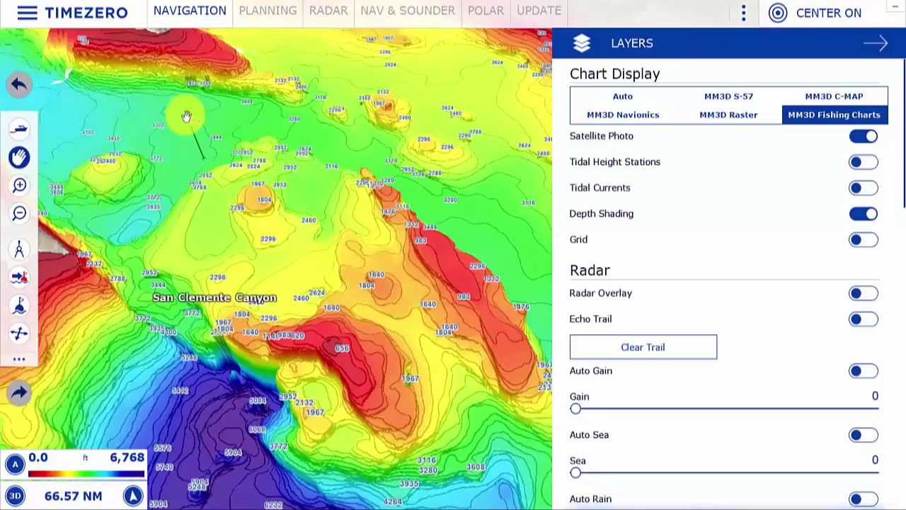
pyautogui.moveTo(196, 126)
pyautogui.mouseDown()
pyautogui.moveTo(111, 89)
pyautogui.moveTo(148, 123)
pyautogui.moveTo(219, 144)
pyautogui.moveTo(262, 138)
pyautogui.moveTo(215, 136)
pyautogui.moveTo(284, 140)
pyautogui.mouseUp()
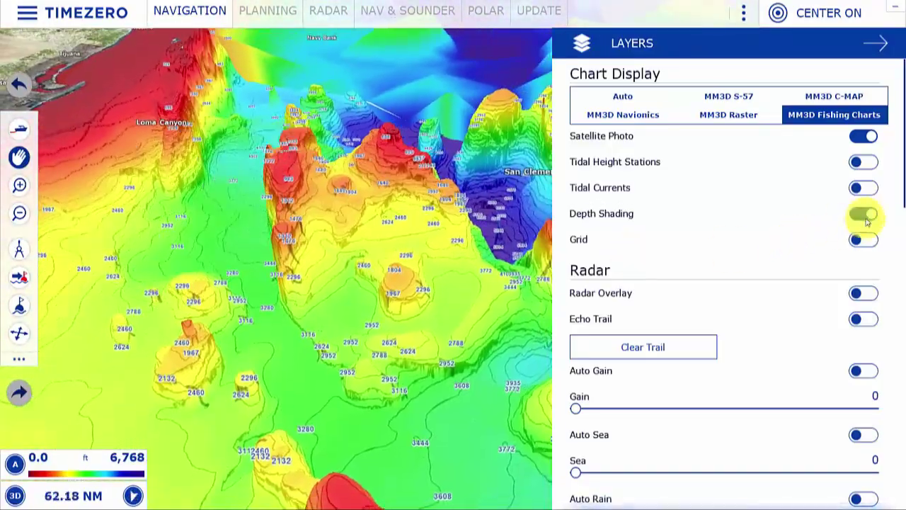
# Step: Turn depth shading off, close Layers, and turn the view toward San Clemente Island
pyautogui.click(863, 214)
pyautogui.click(729, 97)
pyautogui.moveTo(537, 172); pyautogui.dragTo(192, 80)
# Step: Reset the chart to a flat, north-up 2D view
pyautogui.scroll(-5, 512, 318)
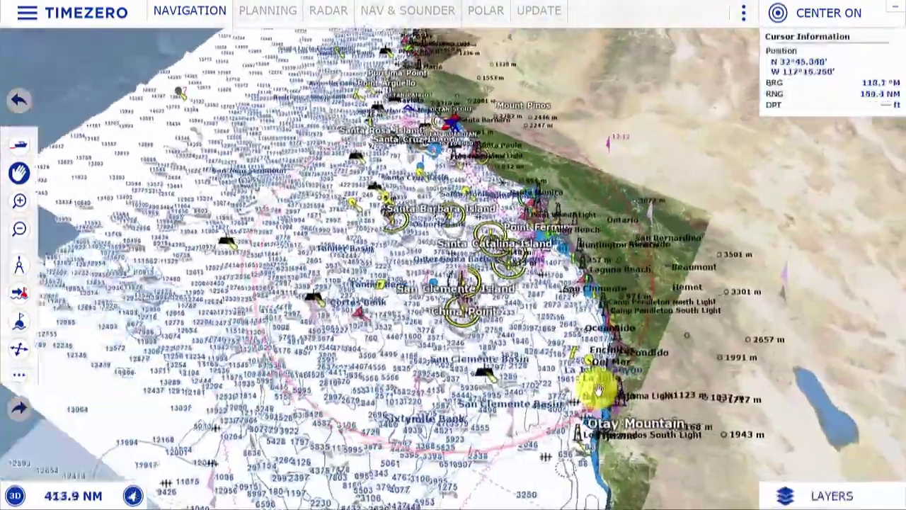
pyautogui.scroll(8, 602, 449)
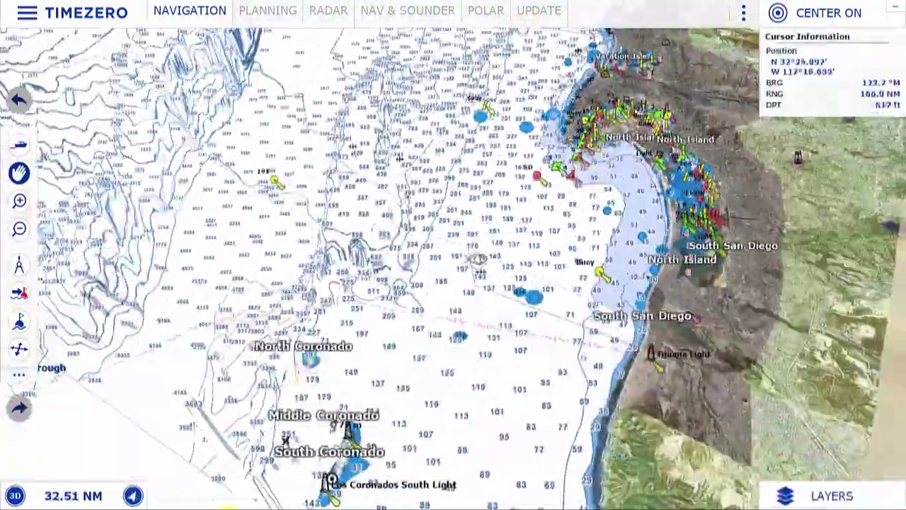
pyautogui.click(132, 495)
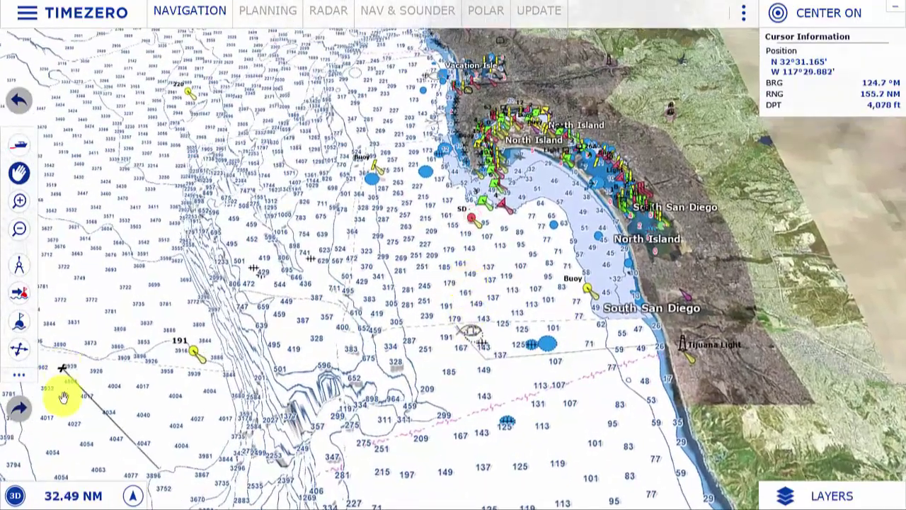
pyautogui.click(15, 496)
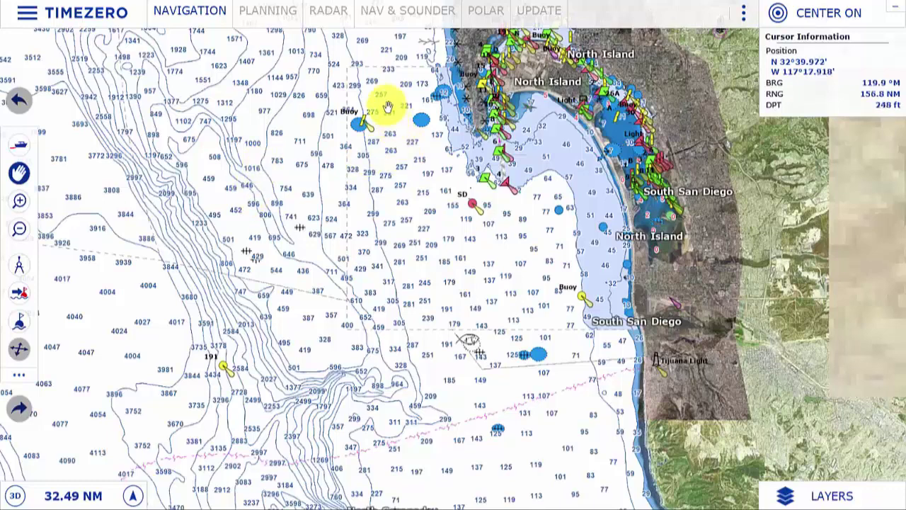
# Step: Pan and zoom over Vacation Isle and North Island
pyautogui.moveTo(374, 81); pyautogui.dragTo(403, 269)
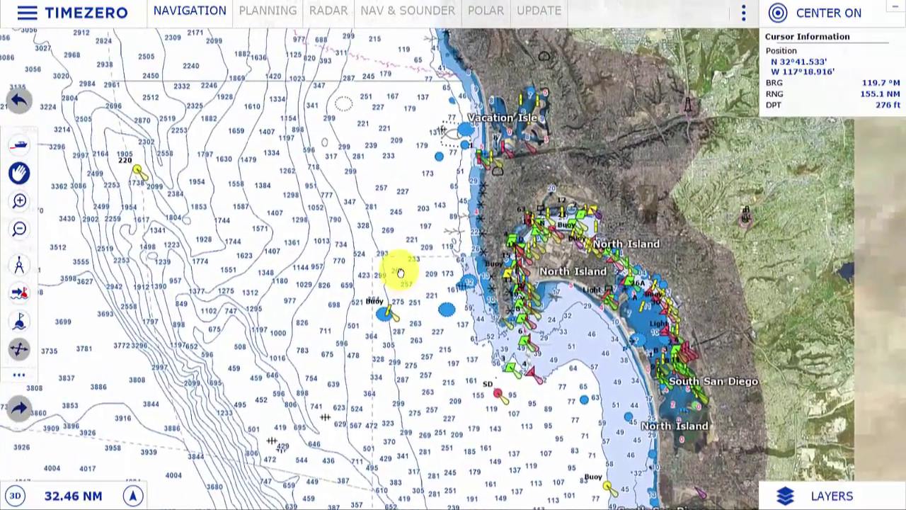
pyautogui.scroll(5, 482, 324)
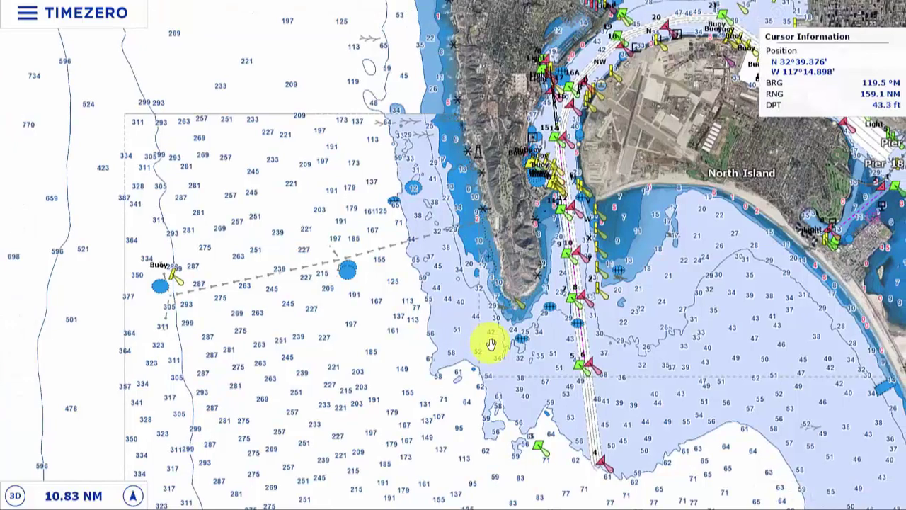
pyautogui.scroll(1, 521, 299)
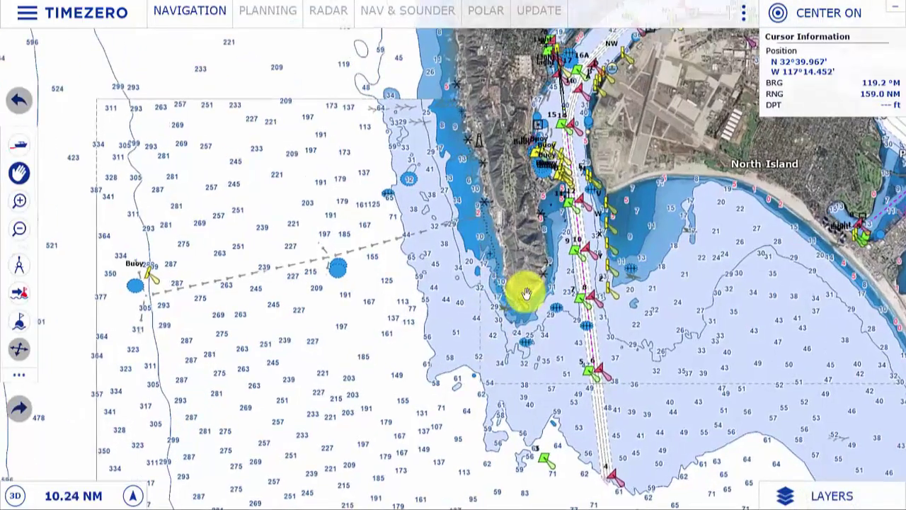
pyautogui.scroll(3, 524, 293)
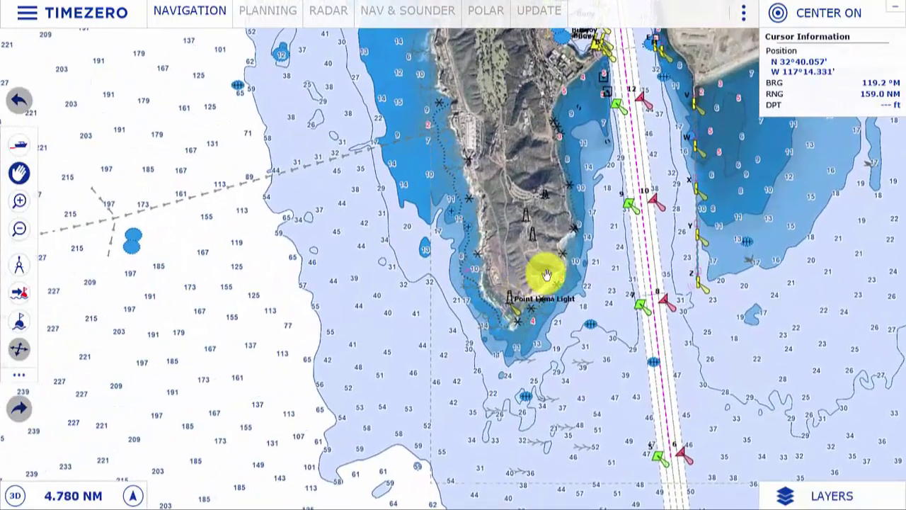
pyautogui.moveTo(587, 146); pyautogui.dragTo(531, 269)
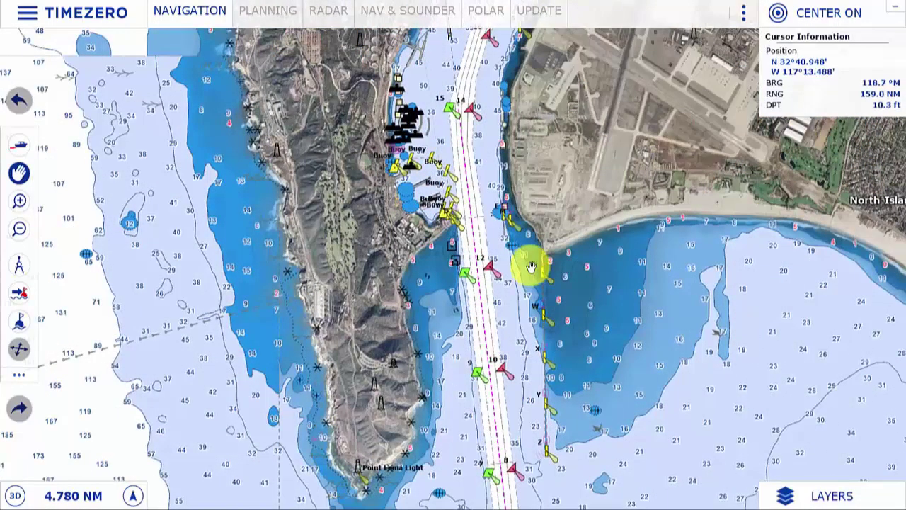
pyautogui.scroll(-2, 554, 416)
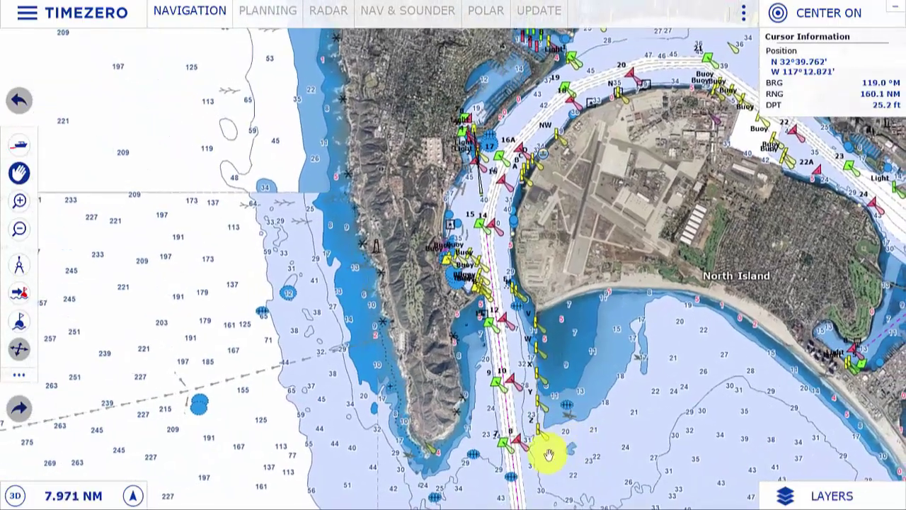
# Step: Pan back and zoom in on the Point Loma peninsula and Cabrillo National Monument
pyautogui.moveTo(370, 449); pyautogui.dragTo(483, 255)
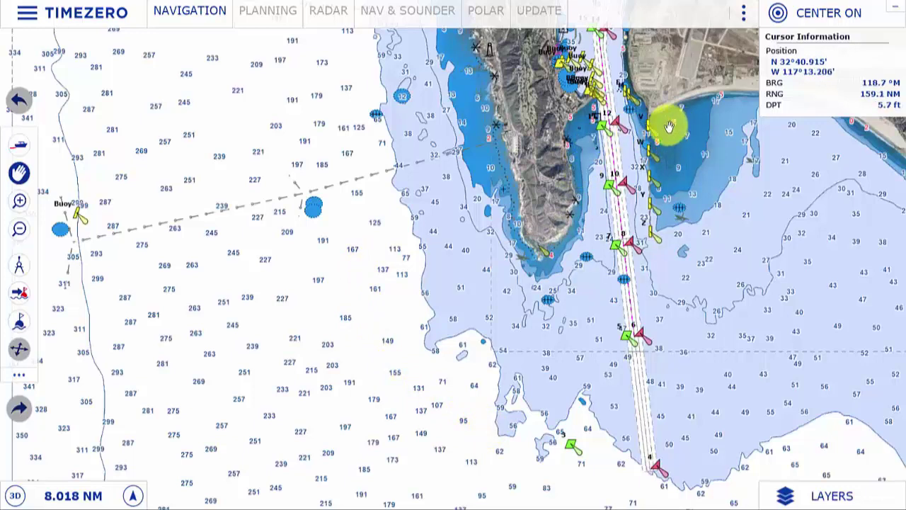
pyautogui.scroll(5, 666, 126)
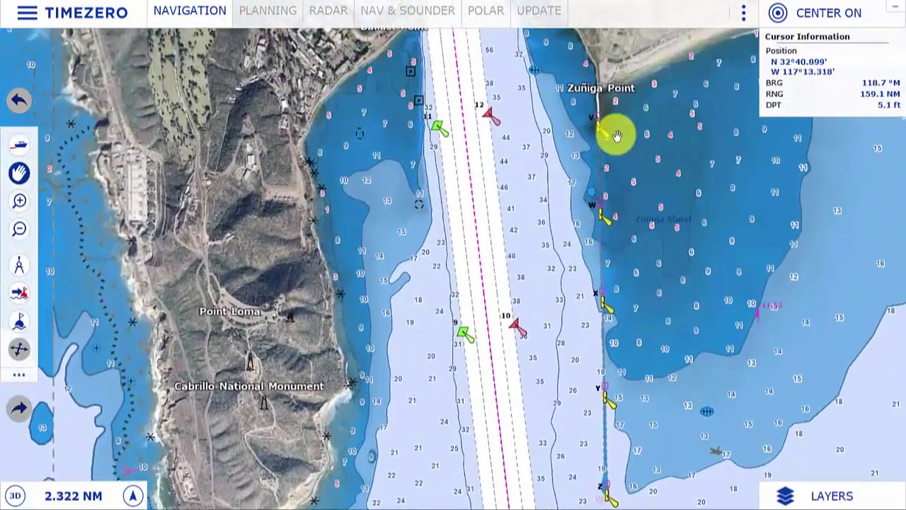
pyautogui.scroll(5, 323, 95)
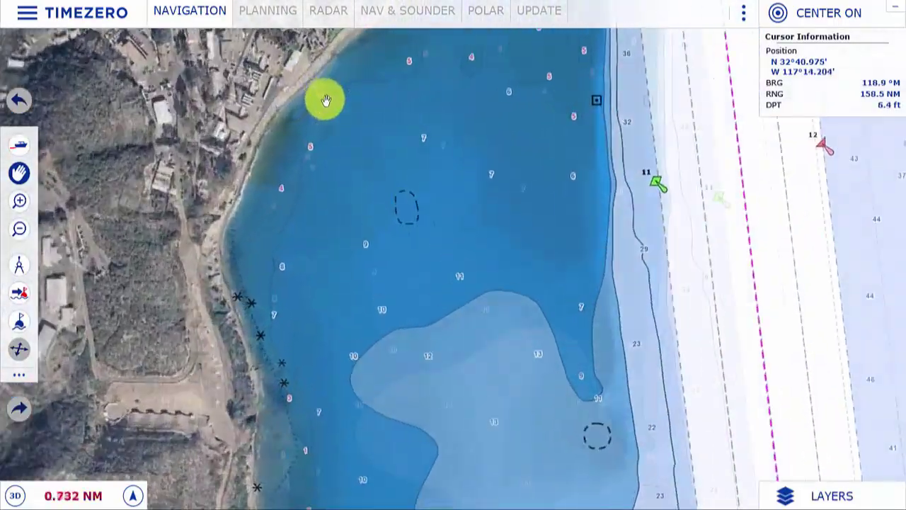
pyautogui.scroll(-3, 340, 146)
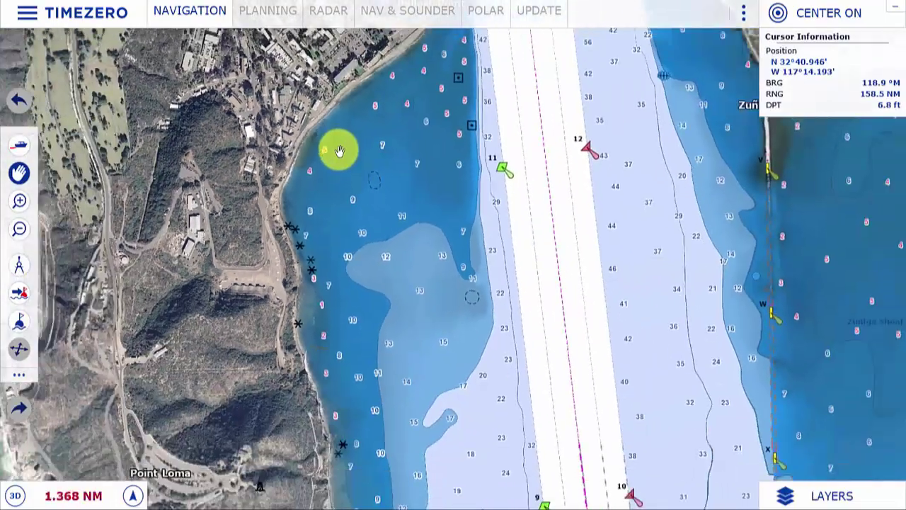
pyautogui.moveTo(304, 375); pyautogui.dragTo(547, 243)
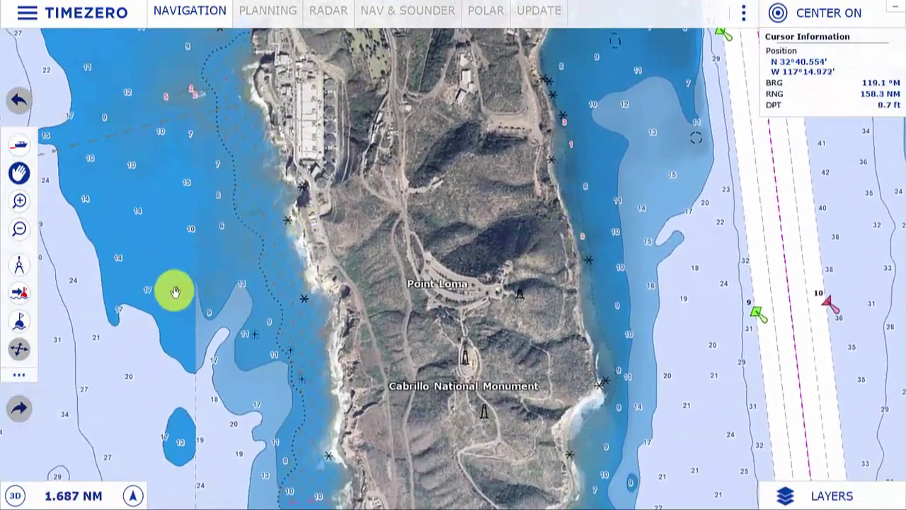
pyautogui.scroll(3, 192, 316)
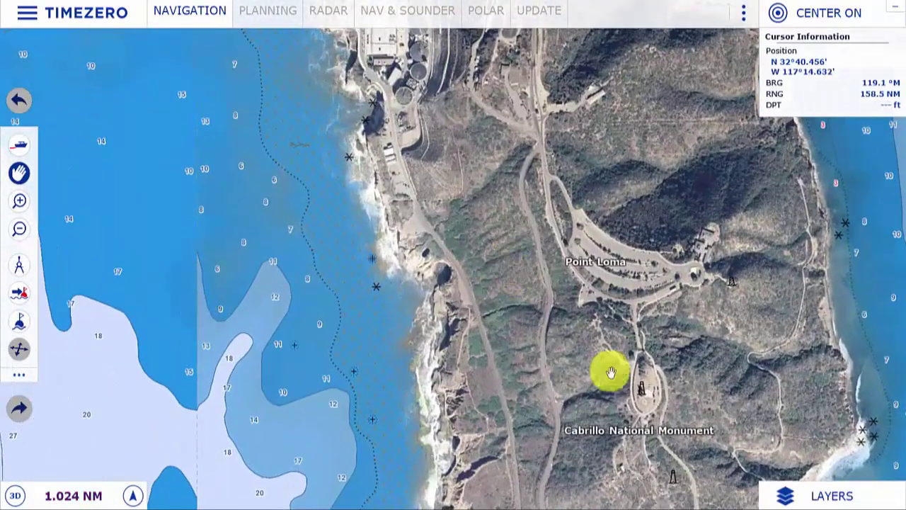
# Step: Toggle the satellite photo layer off and back on in the Layers settings
pyautogui.click(798, 499)
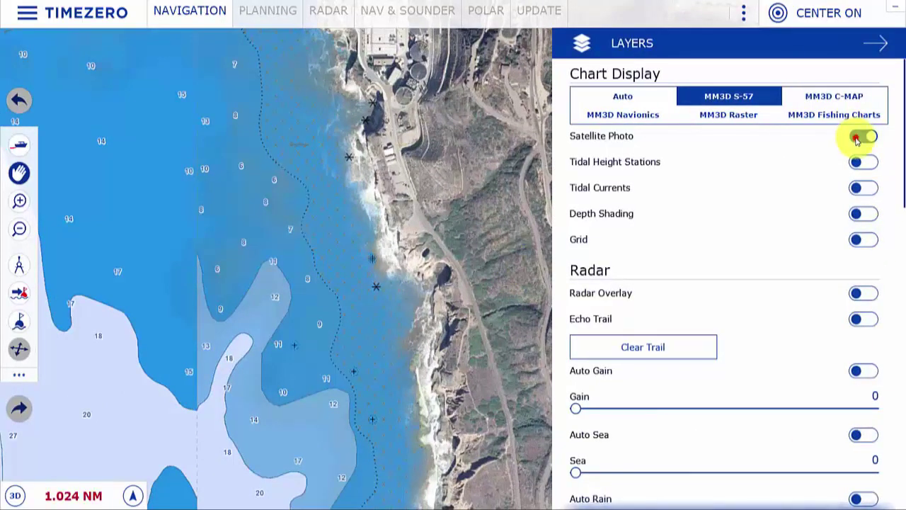
pyautogui.click(857, 137)
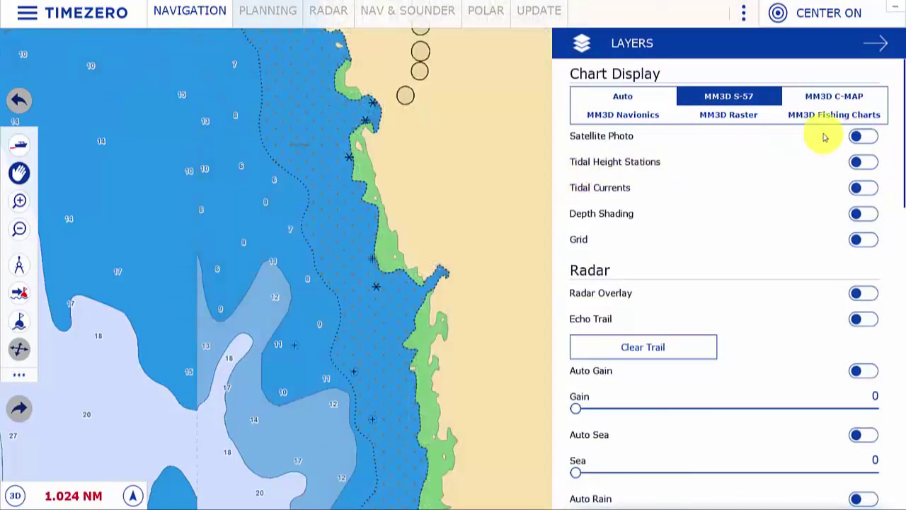
pyautogui.click(870, 136)
# Step: Pan and zoom around Point Loma and Zuñiga Point, then zoom out to about 16.68 NM
pyautogui.scroll(-1, 409, 255)
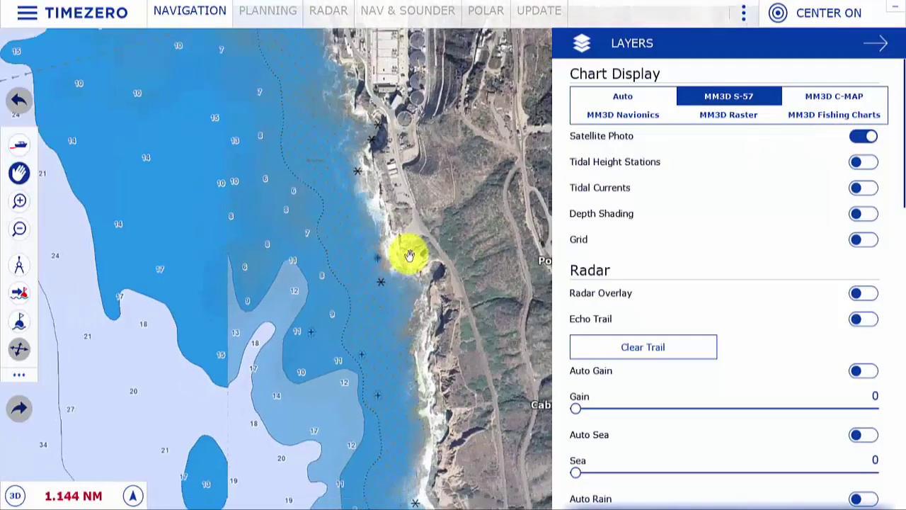
pyautogui.scroll(-3, 418, 259)
pyautogui.moveTo(496, 257); pyautogui.dragTo(241, 264)
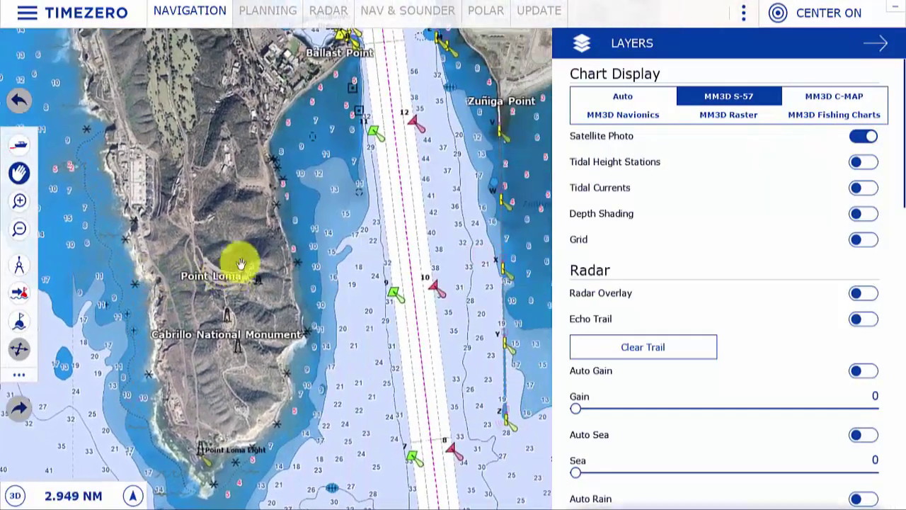
pyautogui.scroll(3, 470, 162)
pyautogui.moveTo(469, 162); pyautogui.dragTo(418, 245)
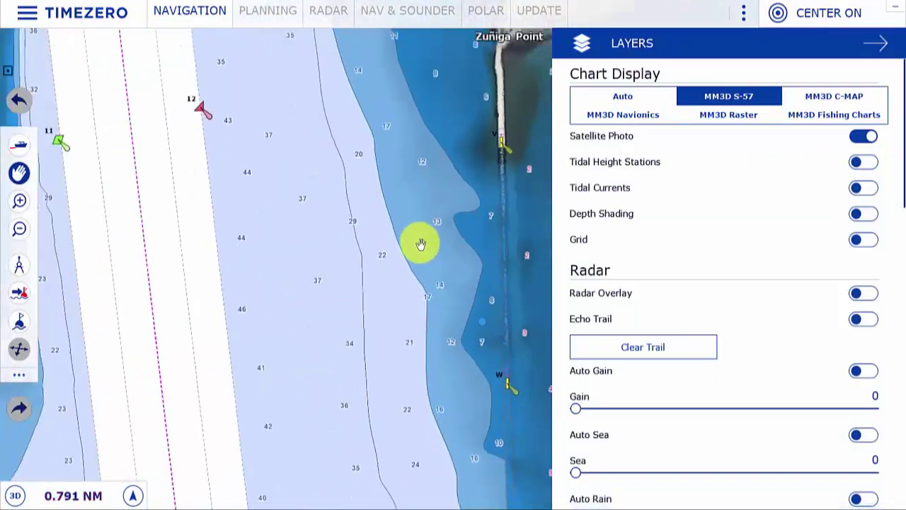
pyautogui.scroll(-5, 419, 245)
pyautogui.moveTo(311, 485); pyautogui.dragTo(362, 252)
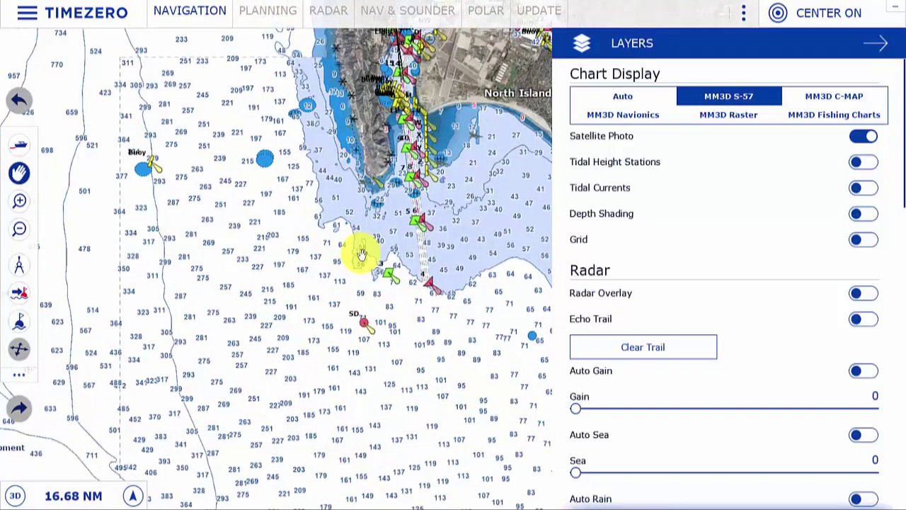
# Step: Preview depth shading over the Coronado Escarpment with Layers closed, then turn it off
pyautogui.click(866, 214)
pyautogui.click(878, 43)
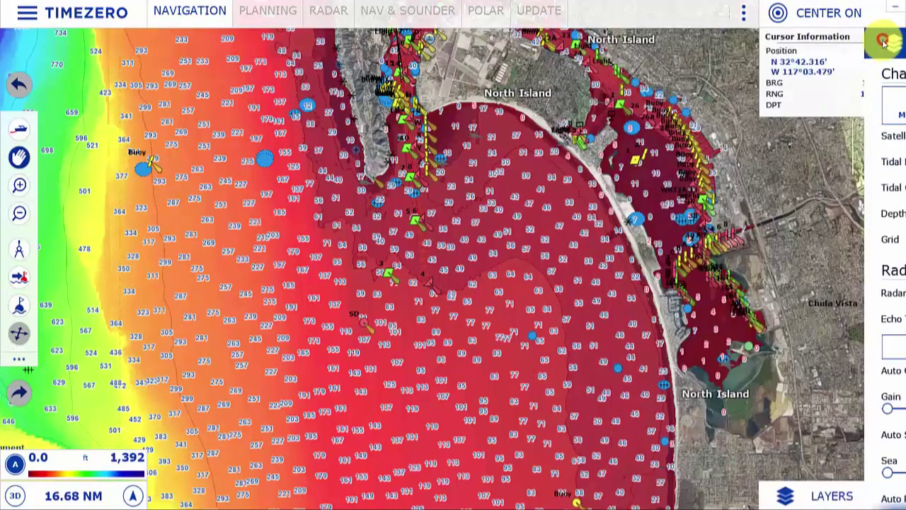
pyautogui.moveTo(290, 372); pyautogui.dragTo(646, 280)
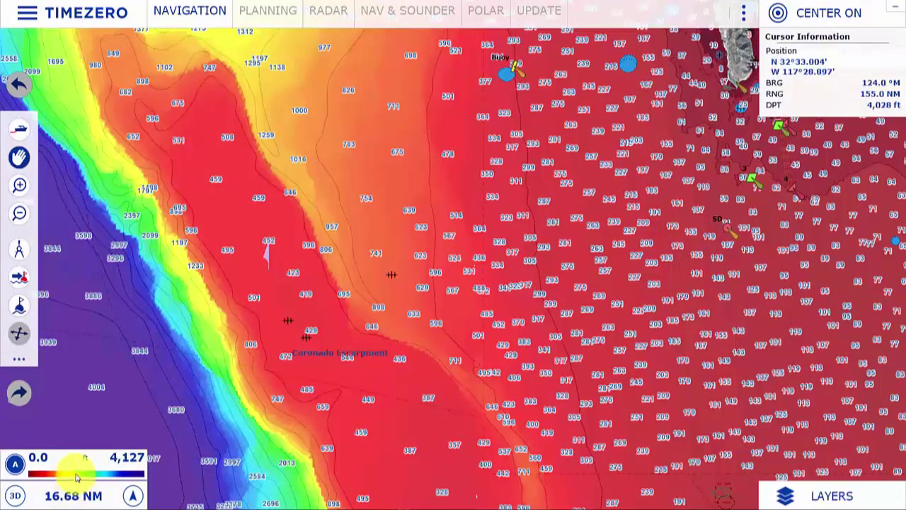
pyautogui.click(17, 494)
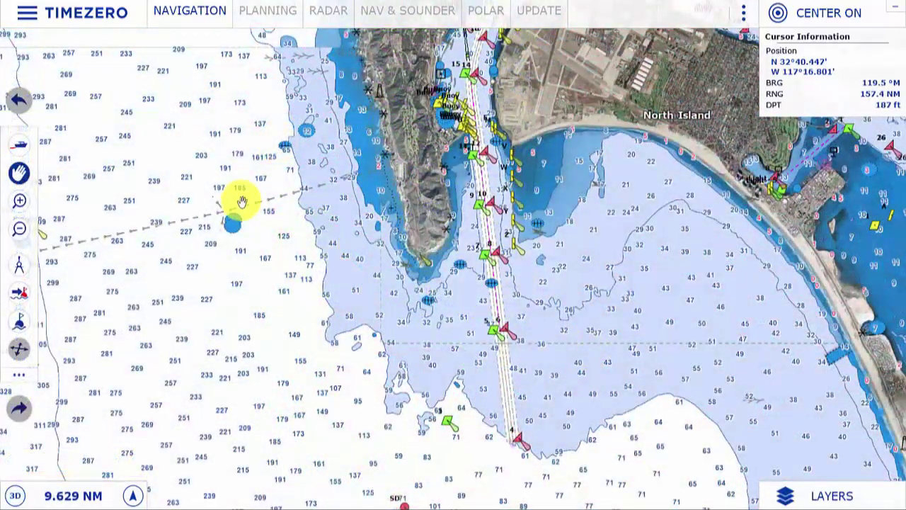
# Step: Open Options at the top of Plotter Display and move the dialog to the lower right
pyautogui.click(27, 14)
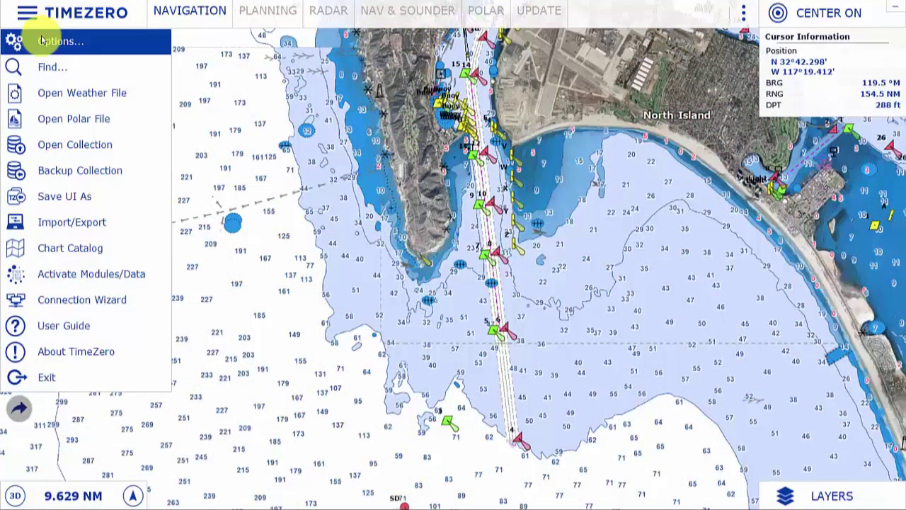
pyautogui.click(42, 40)
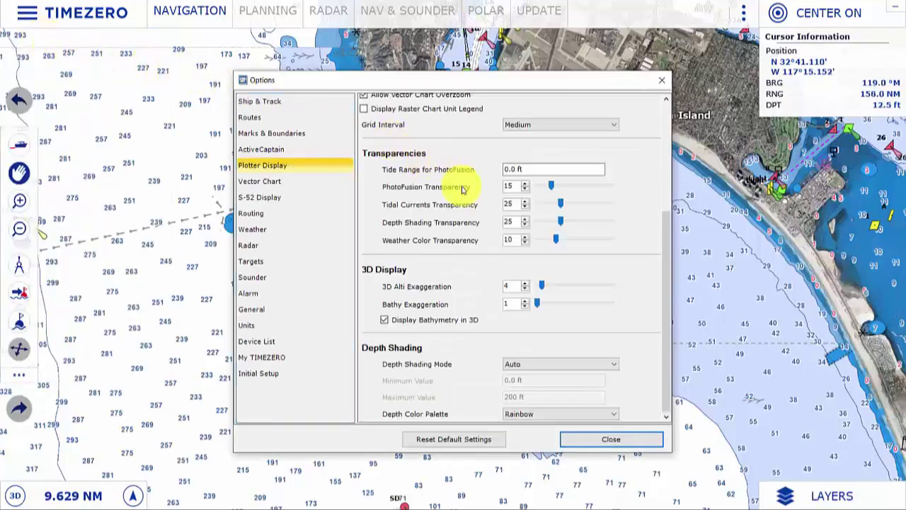
pyautogui.scroll(5, 500, 232)
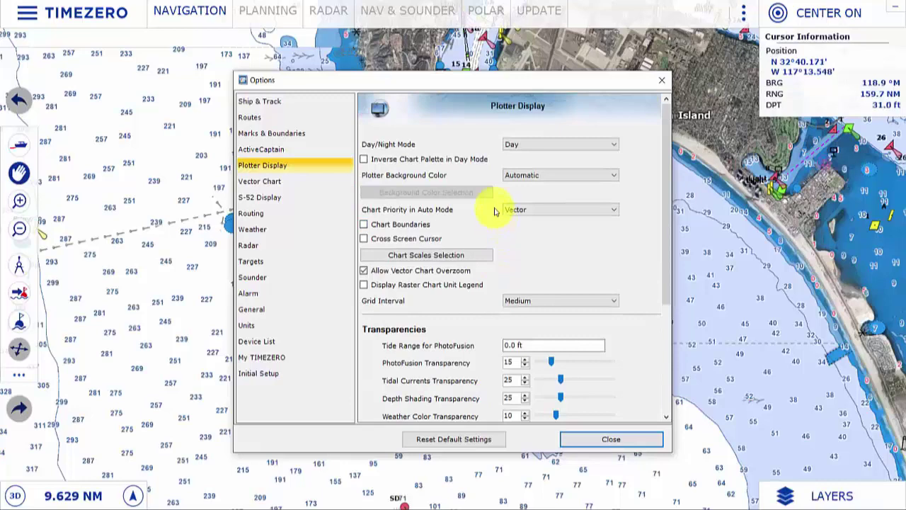
pyautogui.moveTo(337, 81); pyautogui.dragTo(557, 154)
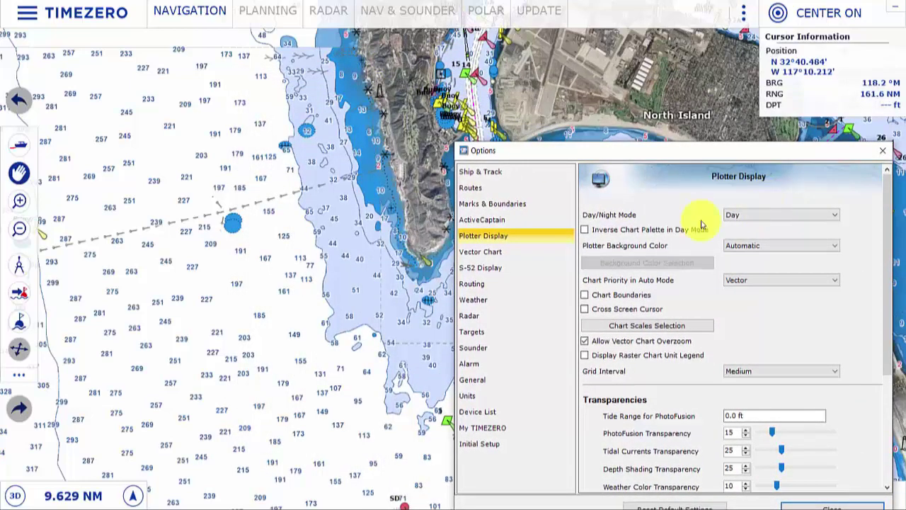
# Step: Turn Inverse Chart Palette on, then off again
pyautogui.click(648, 231)
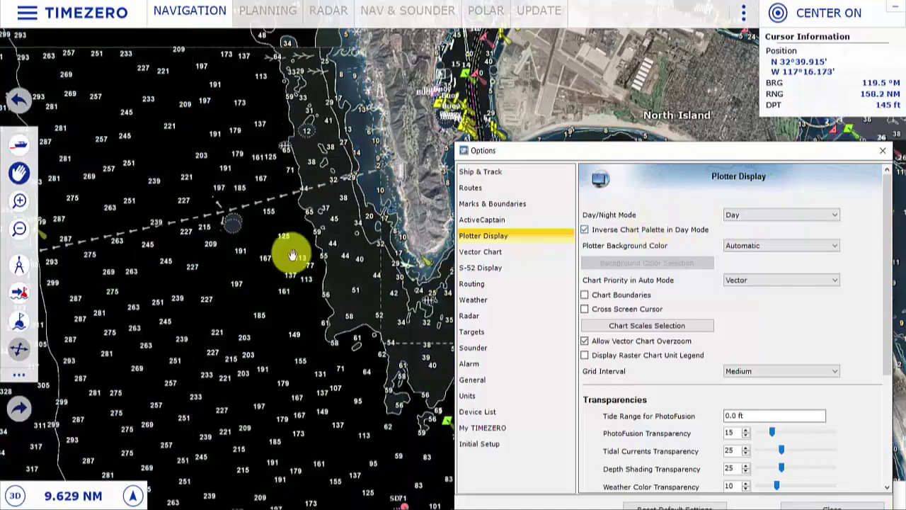
pyautogui.scroll(-5, 293, 255)
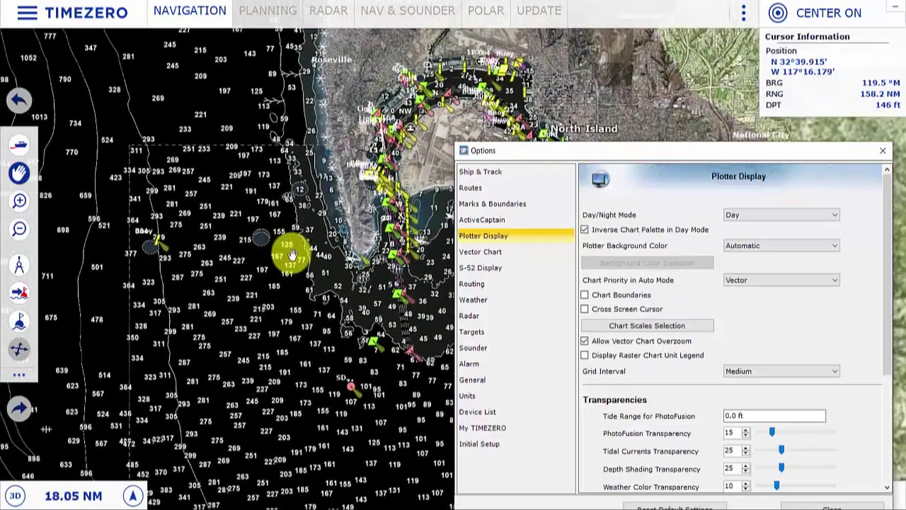
pyautogui.click(585, 230)
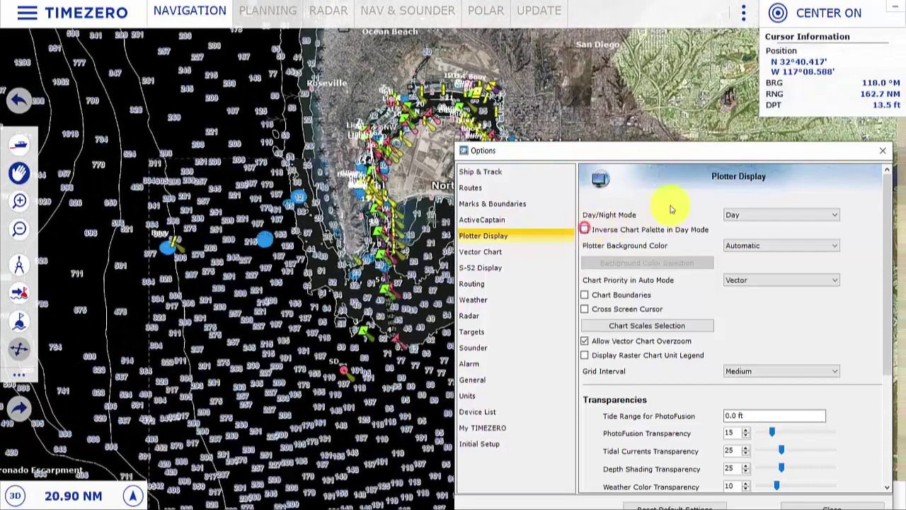
# Step: Preview Day/Night Mode at Dusk and Night, then return it to Day
pyautogui.click(752, 215)
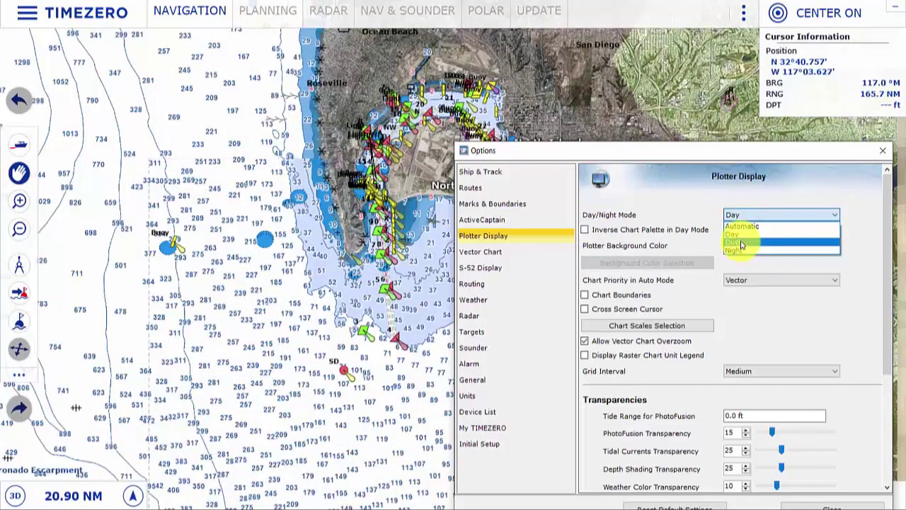
pyautogui.click(740, 242)
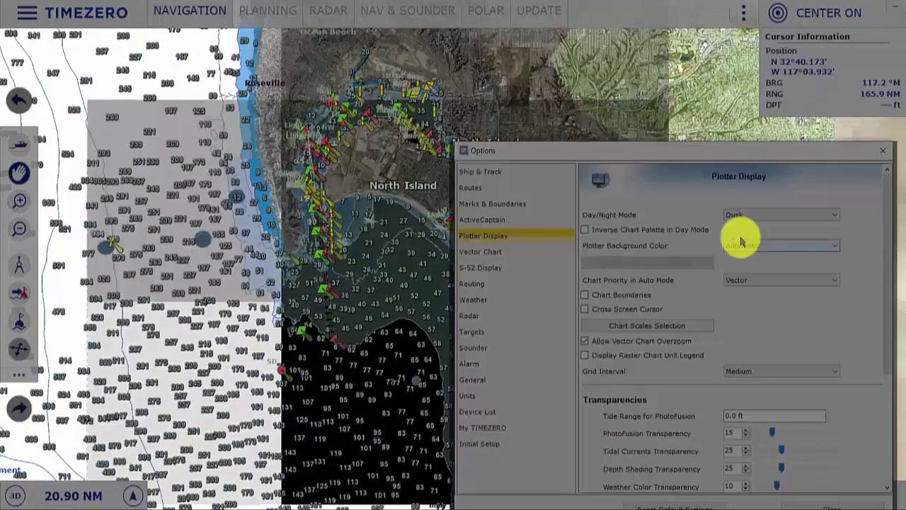
pyautogui.click(740, 216)
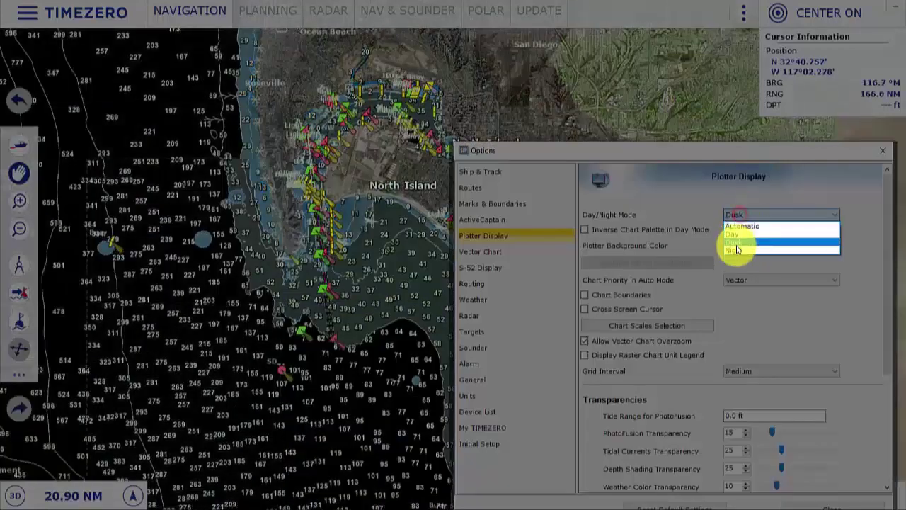
pyautogui.click(737, 249)
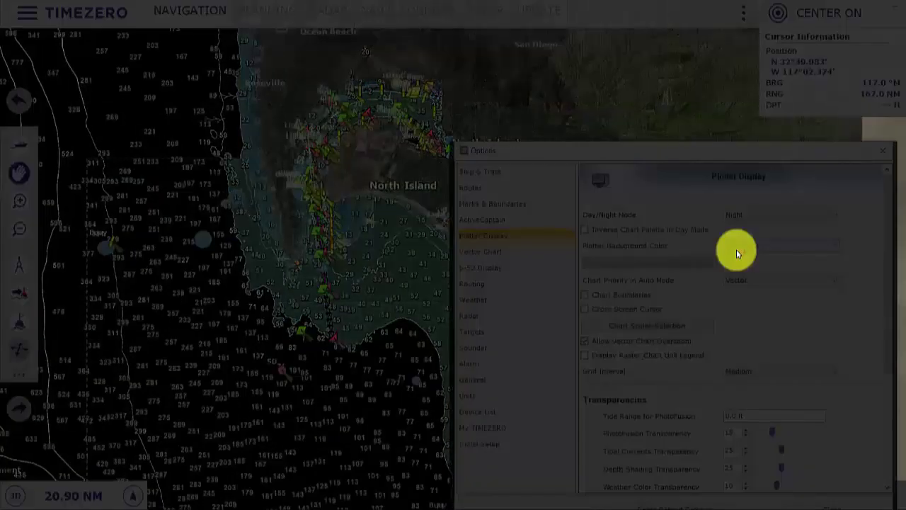
pyautogui.click(739, 217)
pyautogui.click(740, 233)
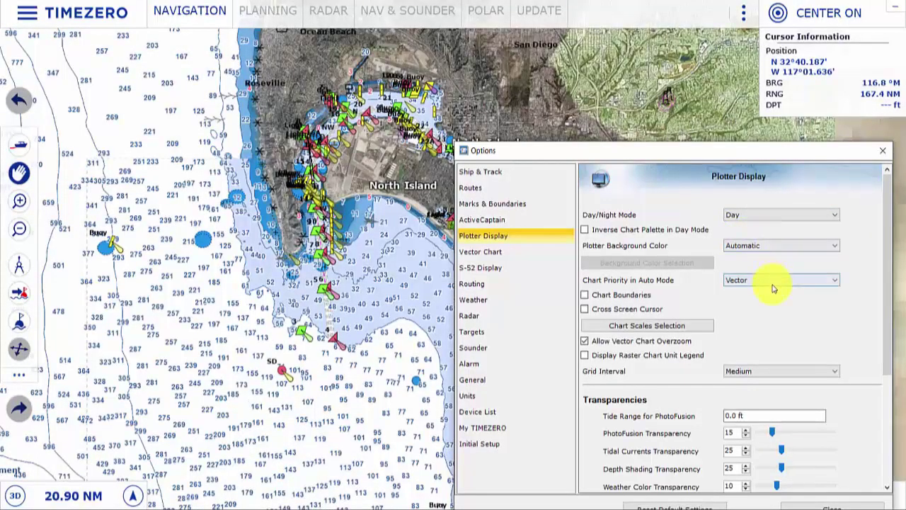
# Step: Keep Vector as the chart priority and turn on the full-screen cross-hair cursor
pyautogui.click(773, 284)
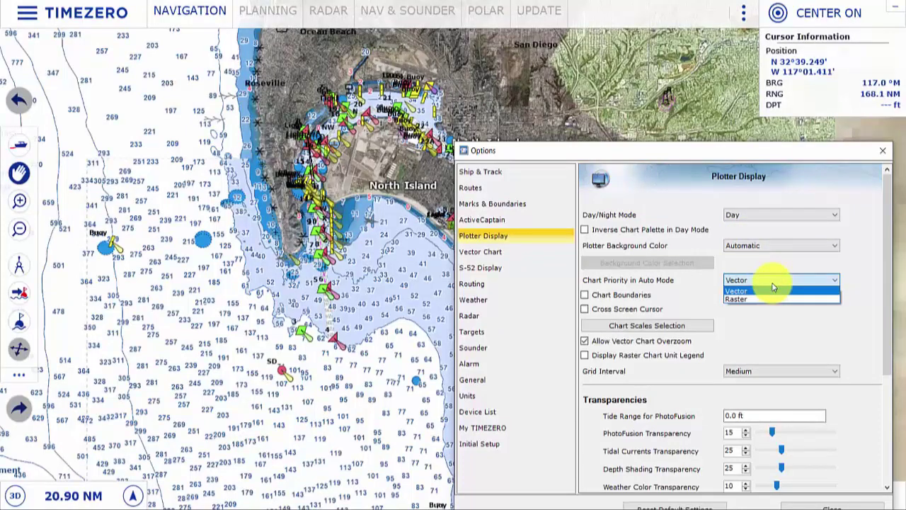
pyautogui.click(773, 285)
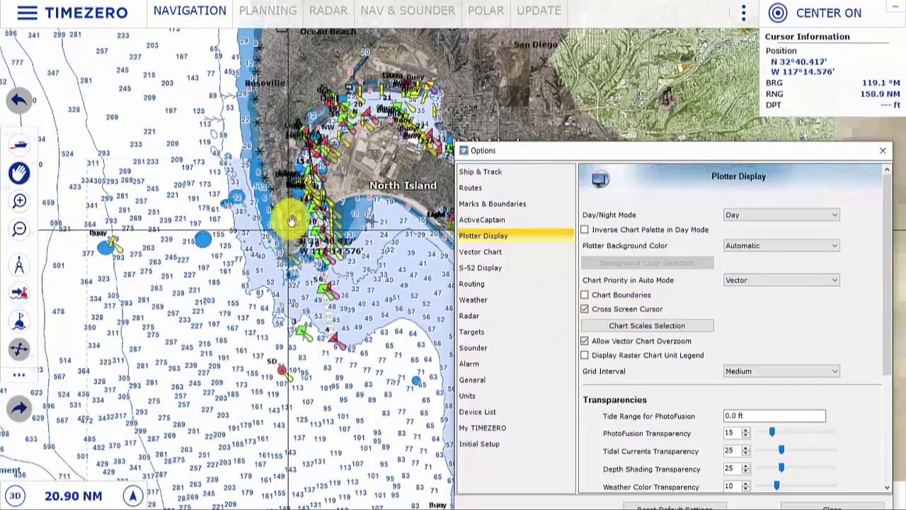
pyautogui.click(585, 295)
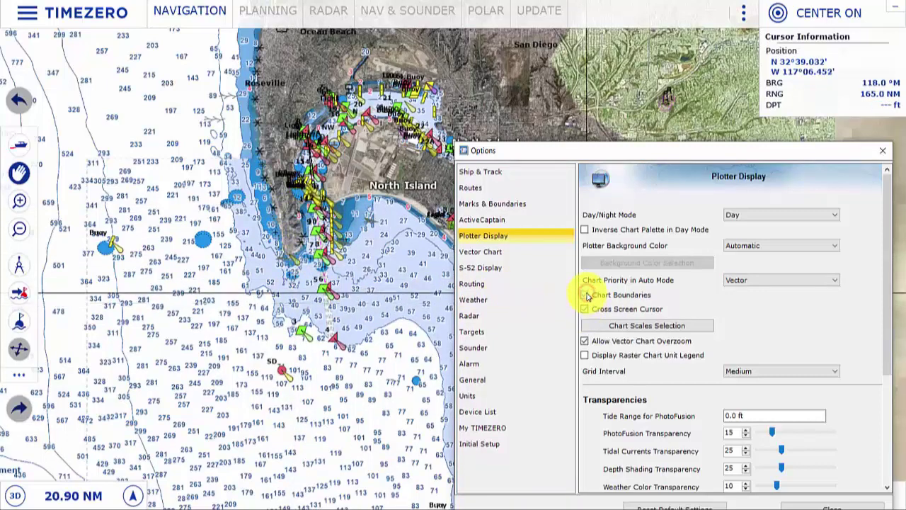